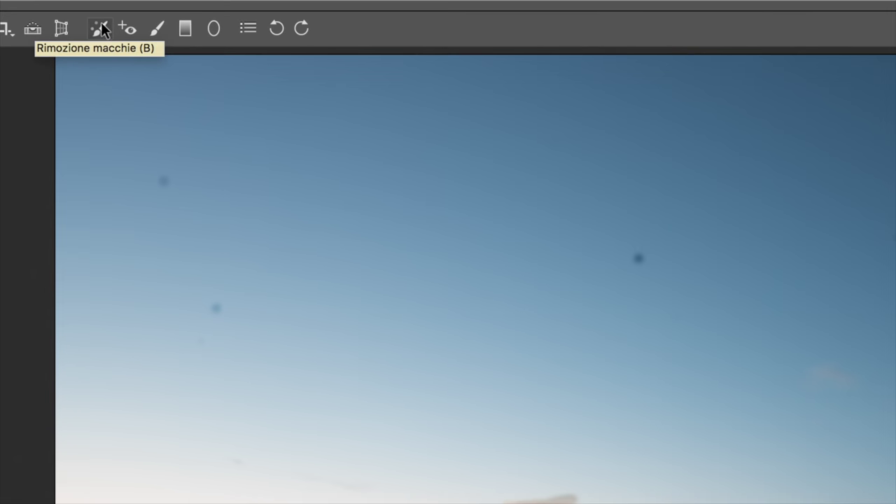
Select the Spot Removal (Rimozione macchie) tool in the Camera Raw toolbar
click(100, 27)
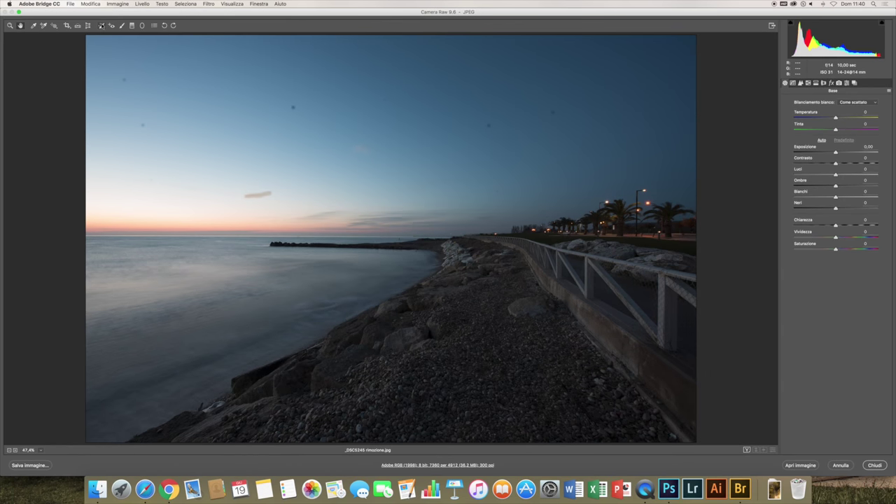
Show the Spot Removal panel and keep its Tipo set to Correggi
click(101, 25)
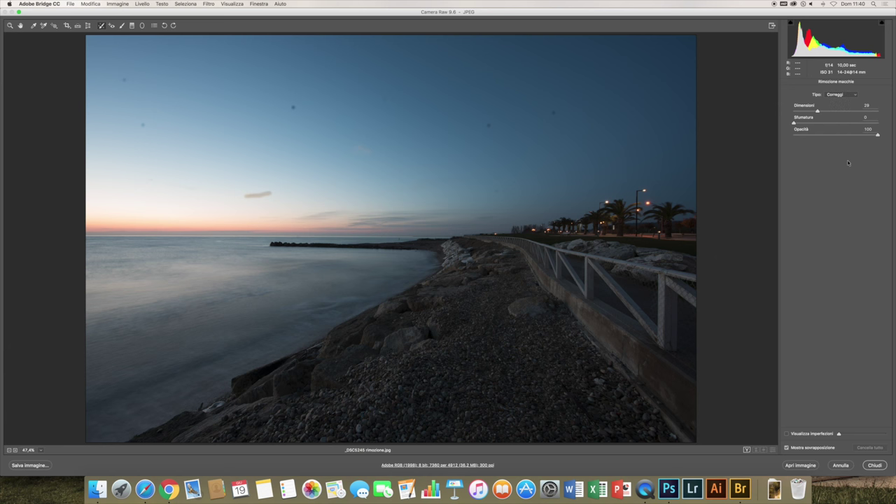
click(852, 97)
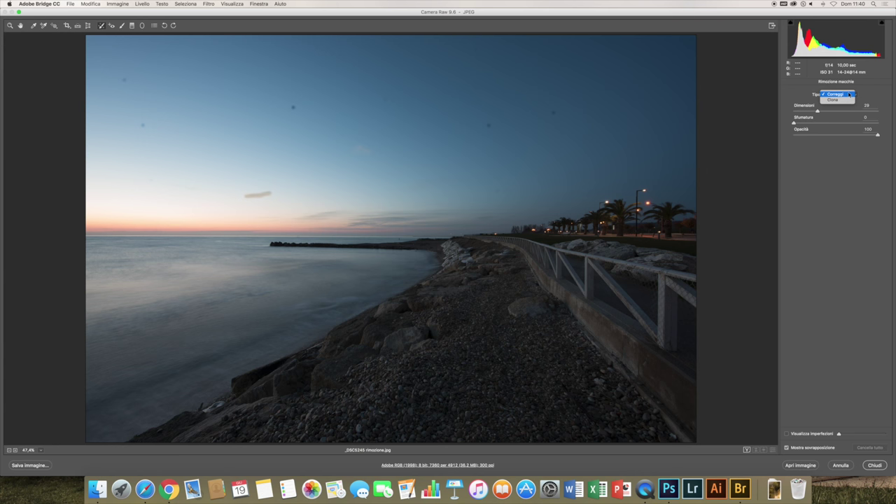
click(849, 94)
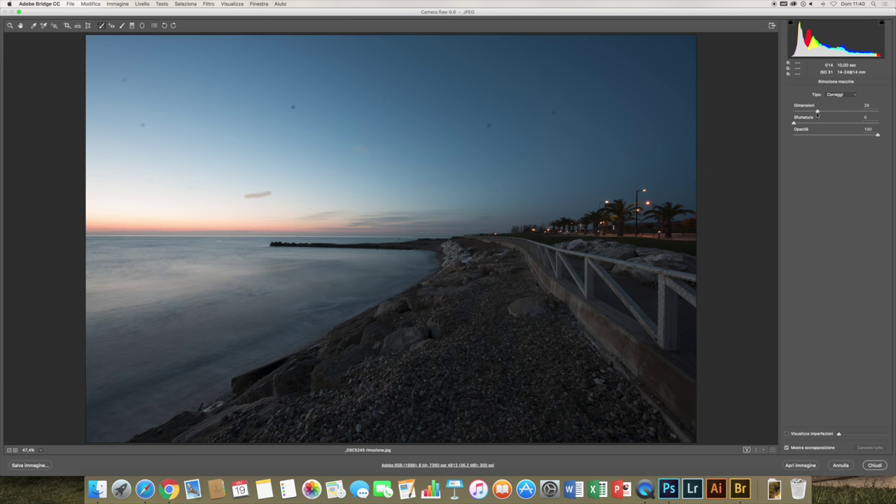
Set the spot removal brush to Dimensioni 23, Sfumatura 0 and Opacità 100
drag(816, 111, 864, 113)
drag(866, 111, 803, 111)
mouse_move(599, 132)
mouse_down()
mouse_move(619, 137)
mouse_move(599, 139)
mouse_up()
drag(815, 122, 829, 122)
drag(828, 124, 875, 124)
drag(876, 123, 794, 123)
drag(877, 134, 794, 137)
drag(794, 137, 792, 137)
drag(793, 137, 833, 136)
drag(833, 136, 892, 139)
Switch to the Hand tool so the Base adjustments panel returns
click(20, 25)
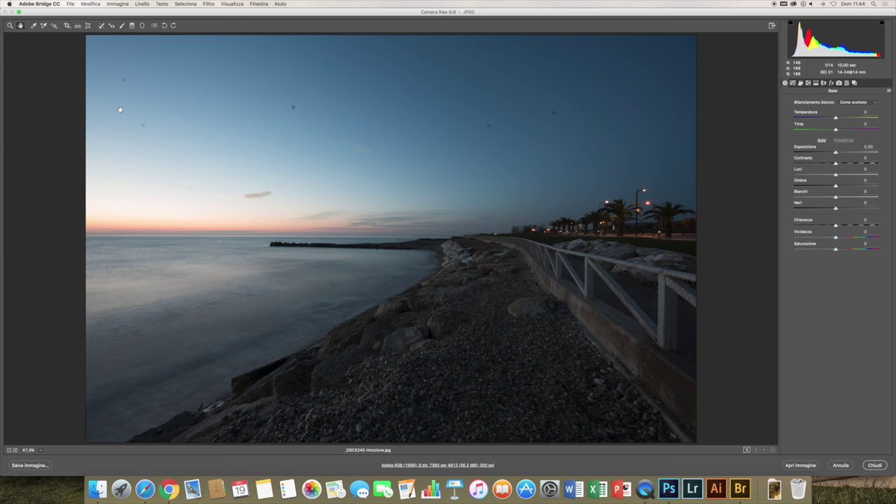
Heal the upper-right sky dust spot with a smaller Spot Removal brush
click(100, 26)
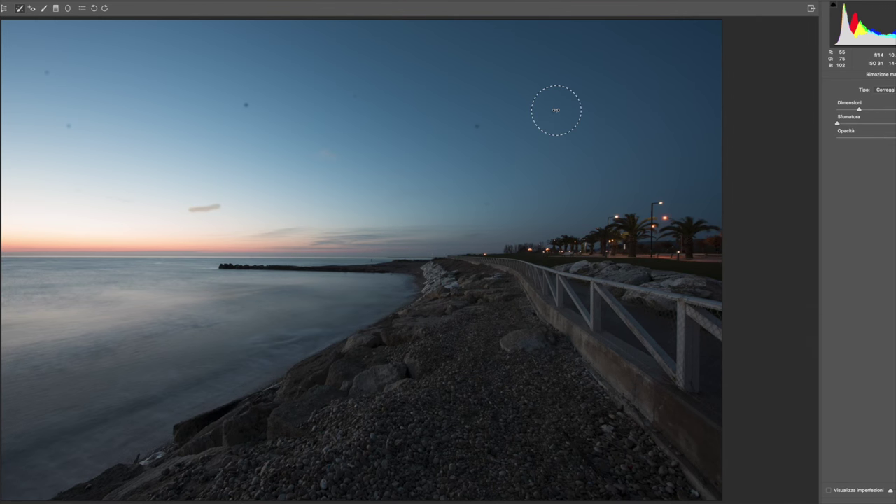
key(bracketleft)
key(bracketleft)
key(bracketleft)
key(bracketleft)
key(bracketleft)
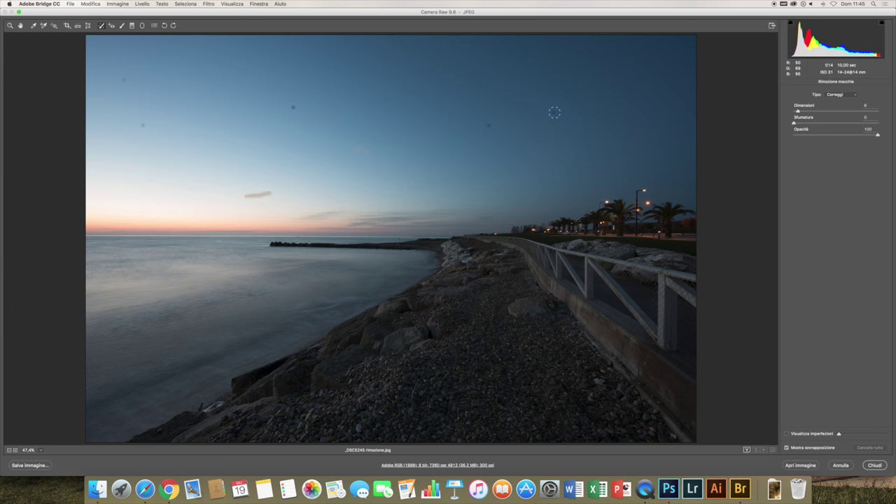
click(554, 112)
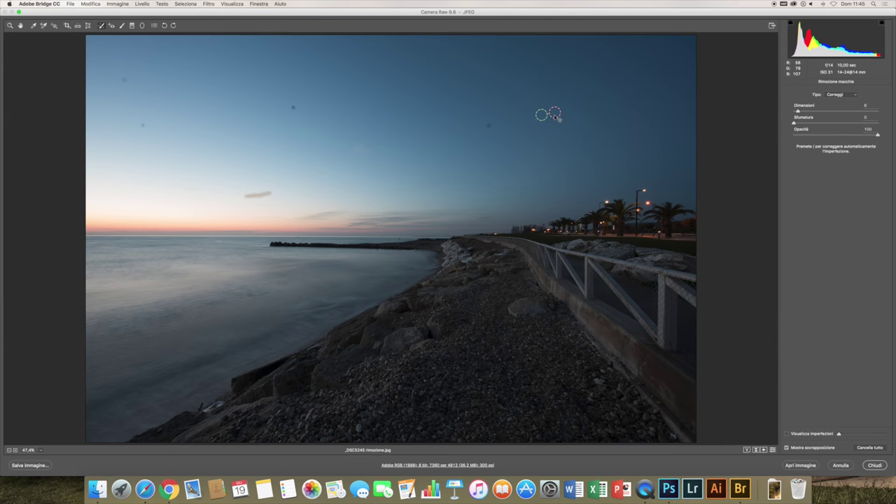
Undo and redo the upper-right sky spot fix, enlarging its circles toward the palm trees
key(Delete)
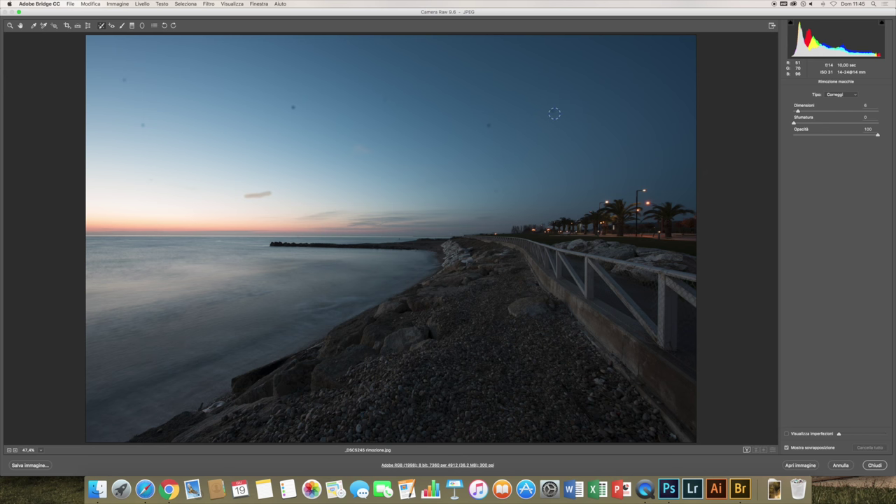
click(554, 113)
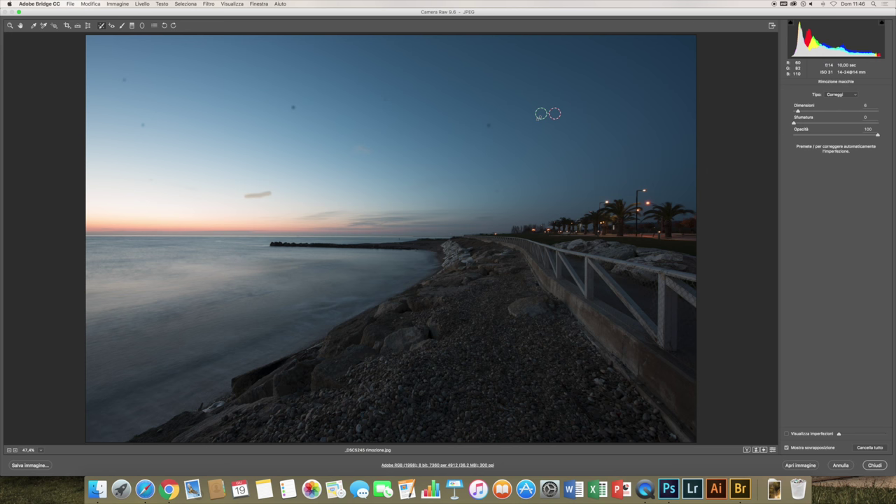
mouse_move(539, 116)
mouse_down()
mouse_move(544, 149)
mouse_move(616, 208)
mouse_up()
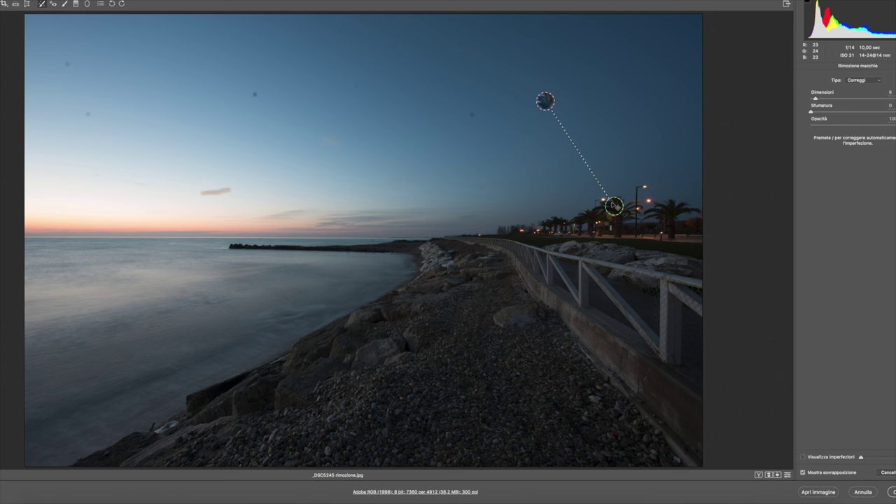
Move the sky spot's source circle from the palm trees up into clean sky beside it
mouse_move(613, 205)
mouse_down()
mouse_move(603, 148)
mouse_move(578, 123)
mouse_move(588, 91)
mouse_up()
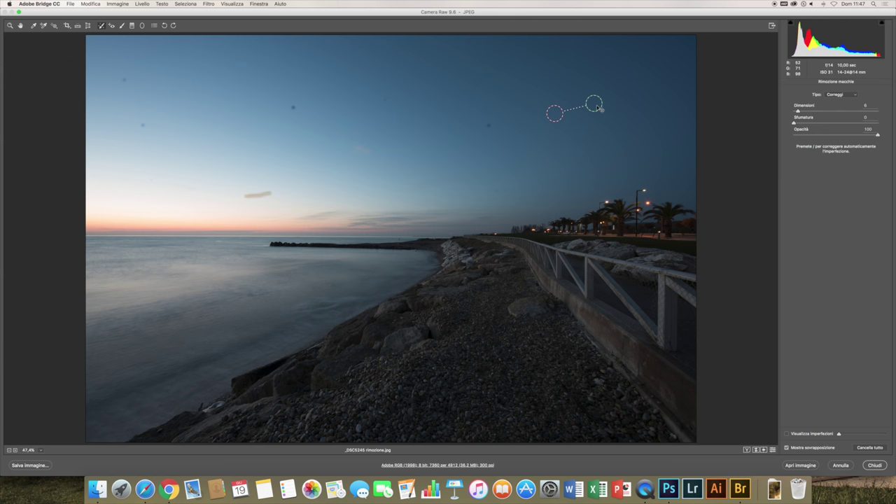
drag(595, 105, 596, 98)
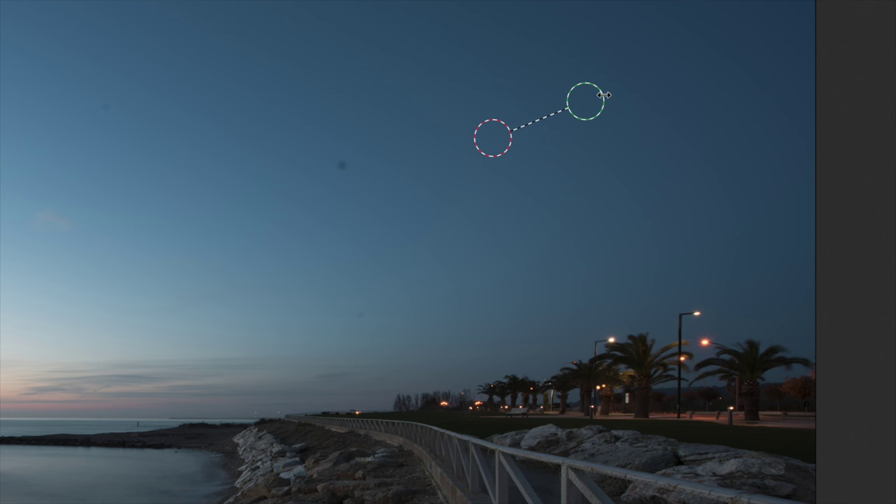
Resize the upper-sky spot repair circles larger while keeping the clean-sky source
drag(603, 95, 638, 96)
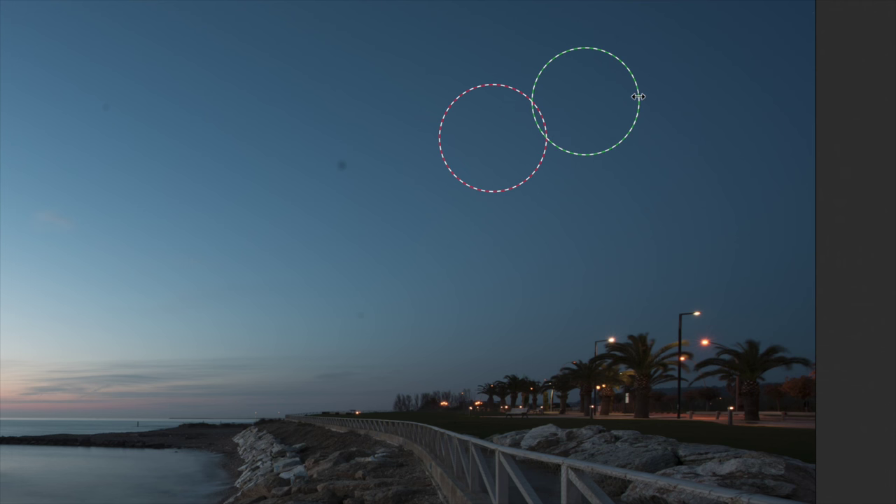
drag(638, 97, 593, 100)
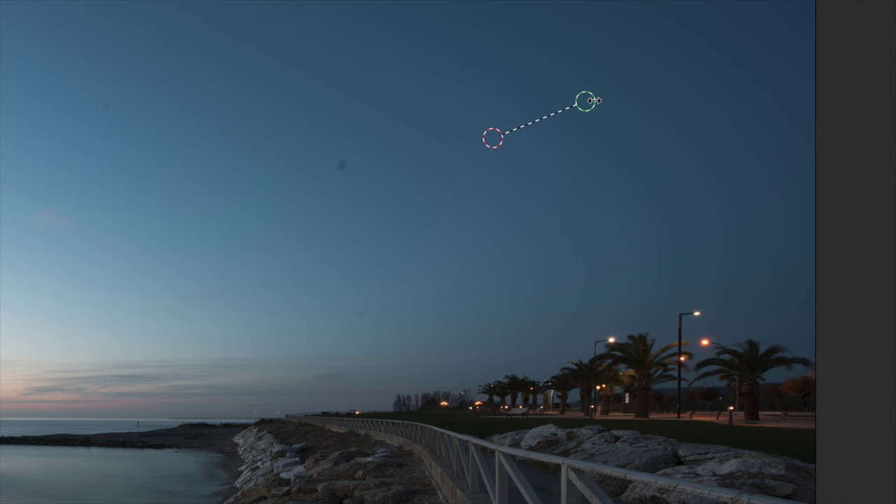
drag(595, 101, 606, 102)
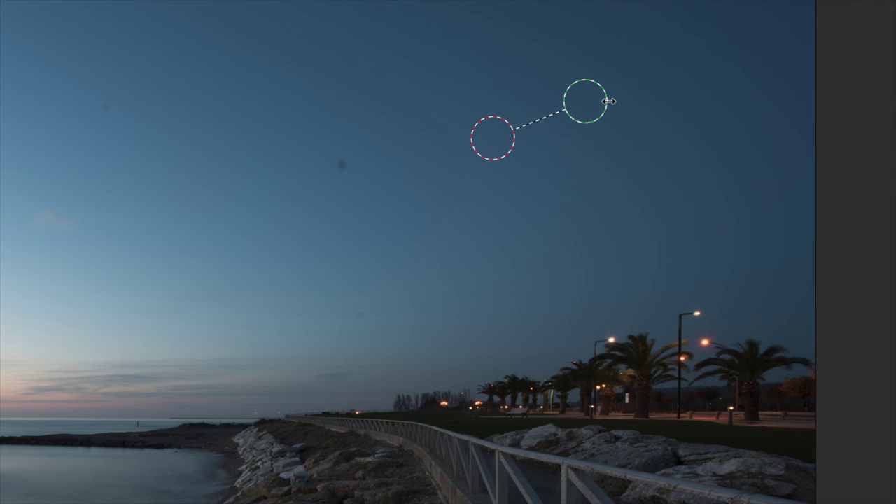
drag(608, 101, 614, 103)
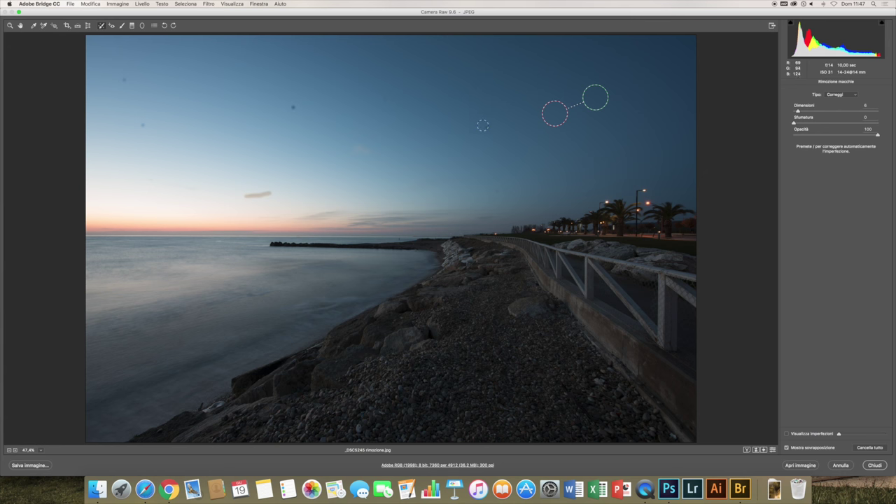
Heal dust spots in the upper-right and upper-left sky, then brush-heal the grey horizon smudge
click(487, 125)
click(289, 107)
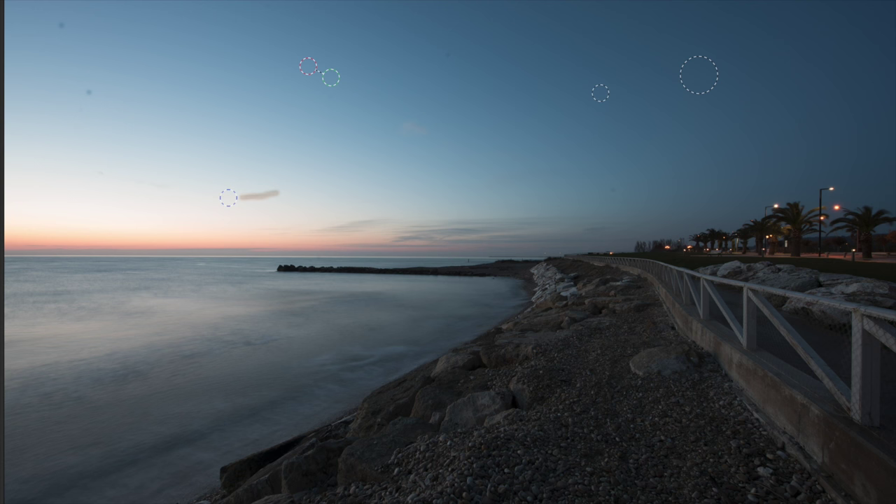
drag(228, 197, 228, 197)
drag(228, 198, 287, 193)
drag(287, 191, 288, 193)
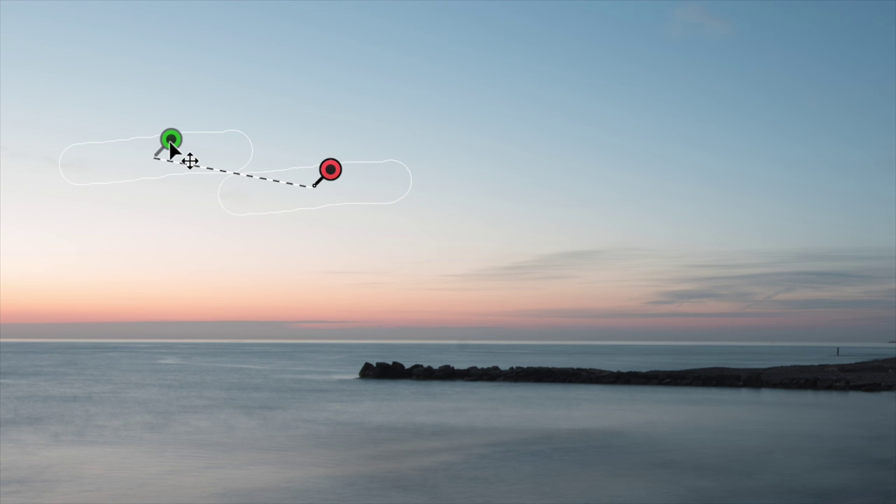
Move the smudge repair's source to cleaner sky and heal the upper-left dust spot from nearby sky
mouse_move(170, 140)
mouse_down()
mouse_move(209, 100)
mouse_move(250, 102)
mouse_up()
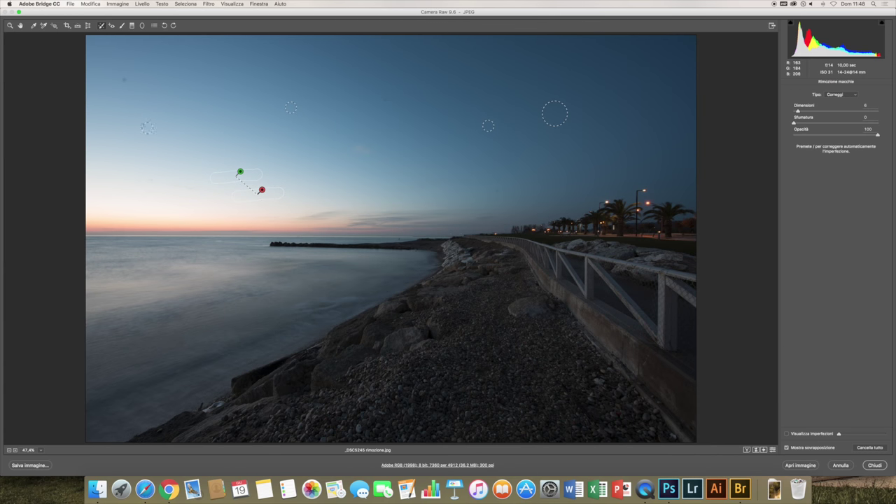
click(143, 124)
key(Delete)
click(142, 126)
drag(150, 137, 147, 139)
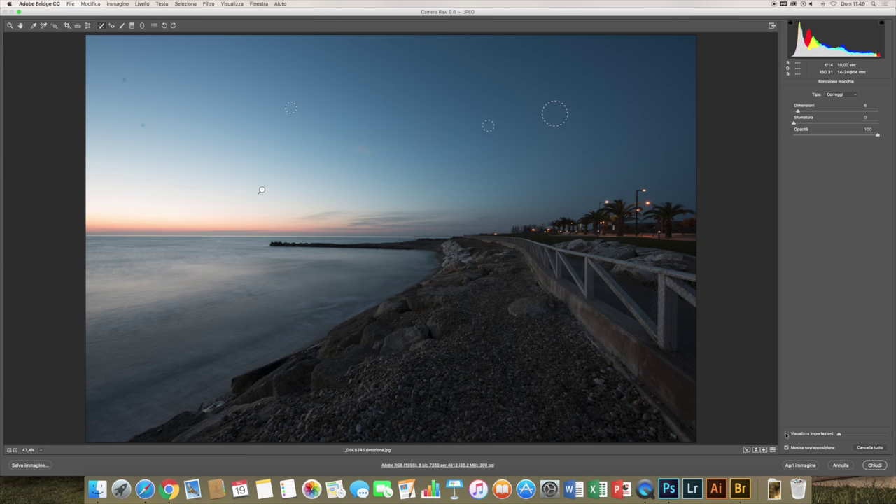
Turn on Visualizza imperfezioni and tune its threshold until the sky dust specks stand out
click(787, 434)
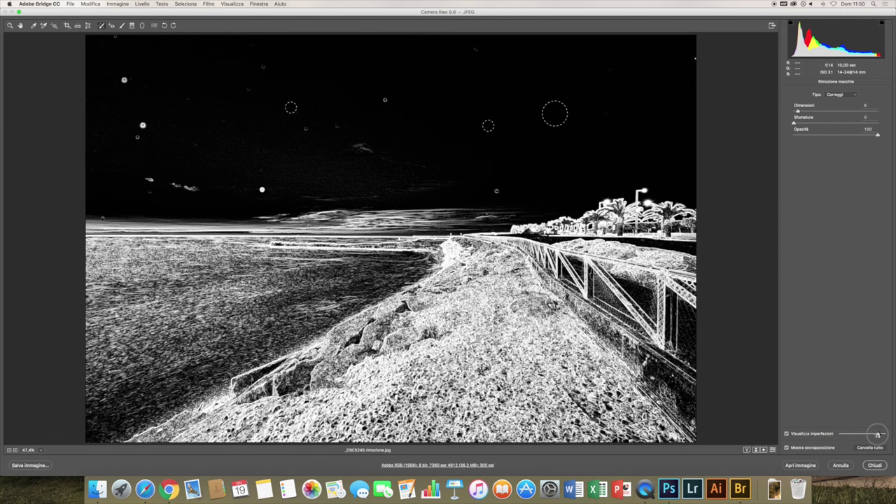
drag(878, 434, 885, 435)
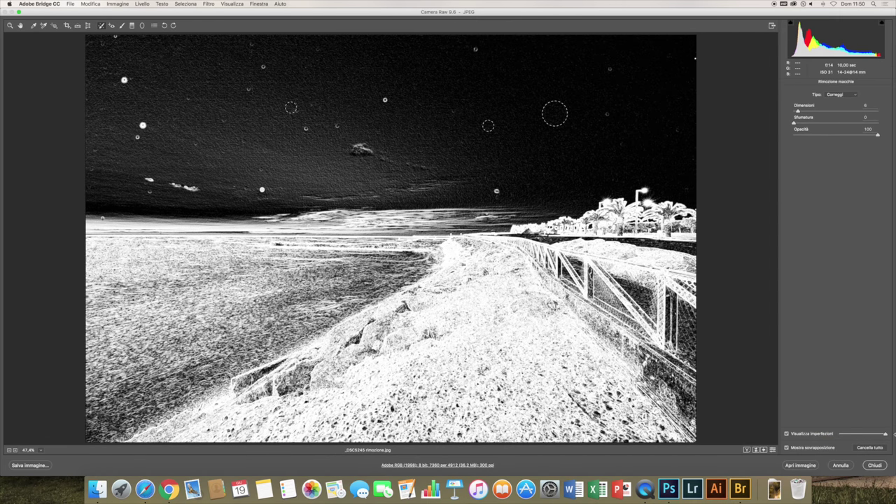
drag(886, 434, 868, 434)
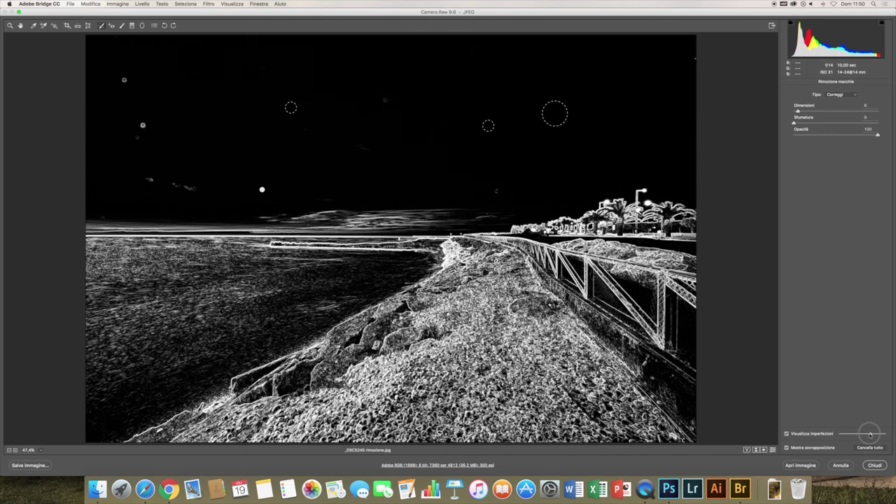
drag(867, 434, 874, 435)
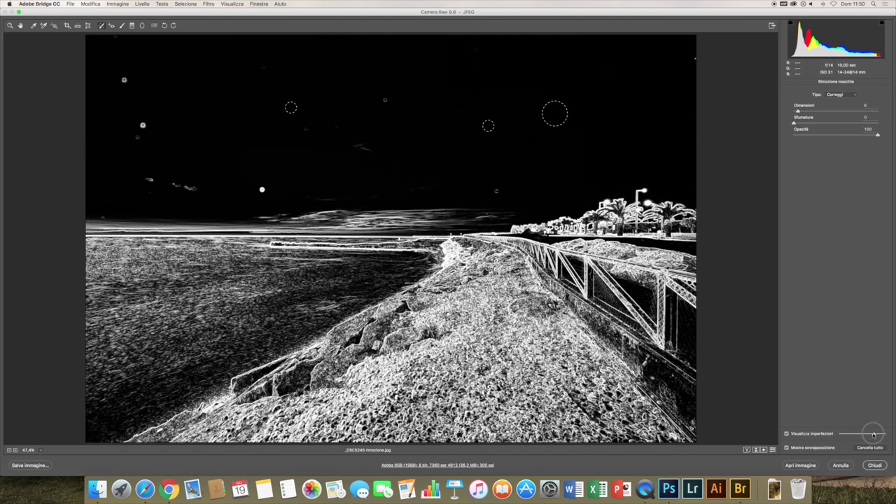
drag(873, 435, 878, 434)
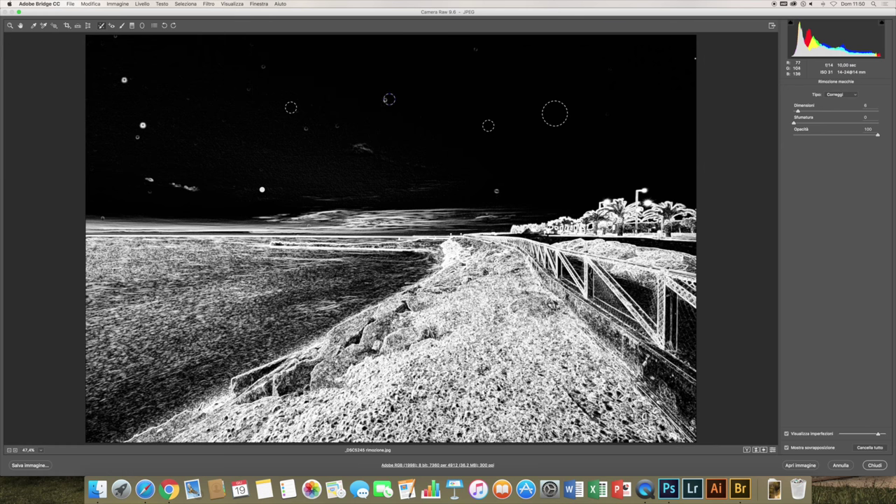
Back in the blemish map, heal the first revealed specks in the upper sky
click(787, 434)
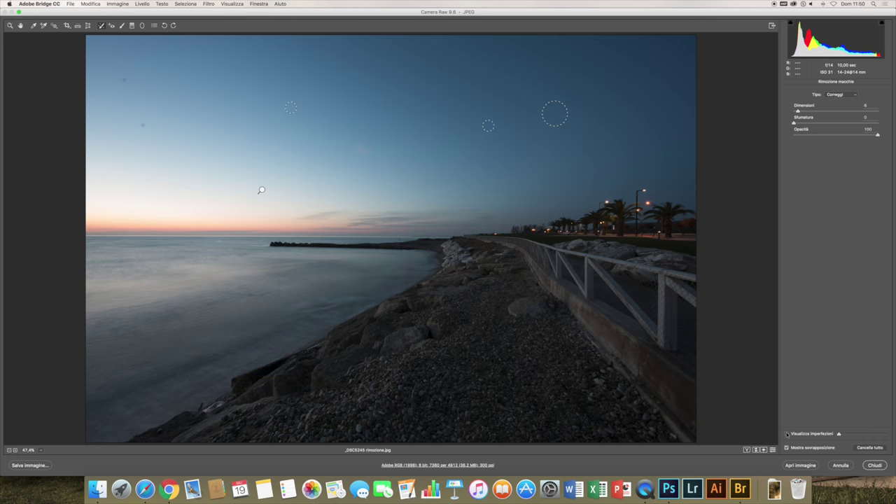
click(786, 434)
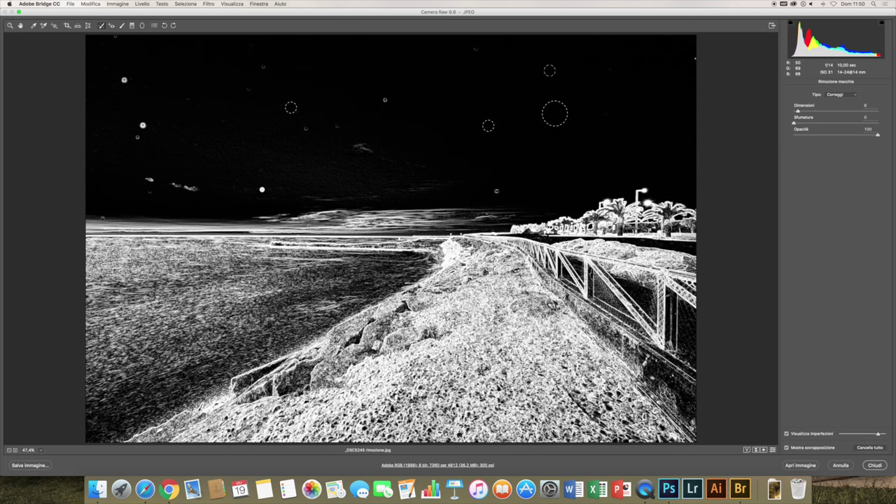
click(476, 50)
key(v)
click(264, 66)
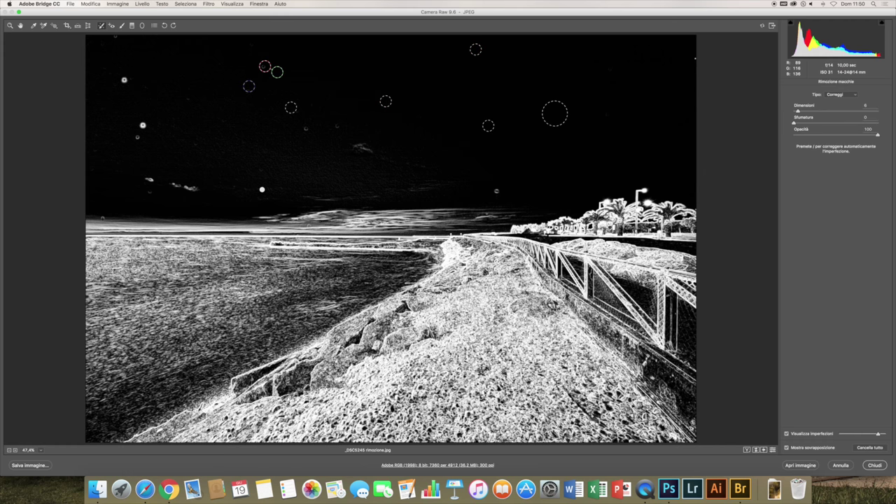
click(248, 90)
Heal four more dust spots across the left sky and near the horizon
click(138, 138)
click(102, 216)
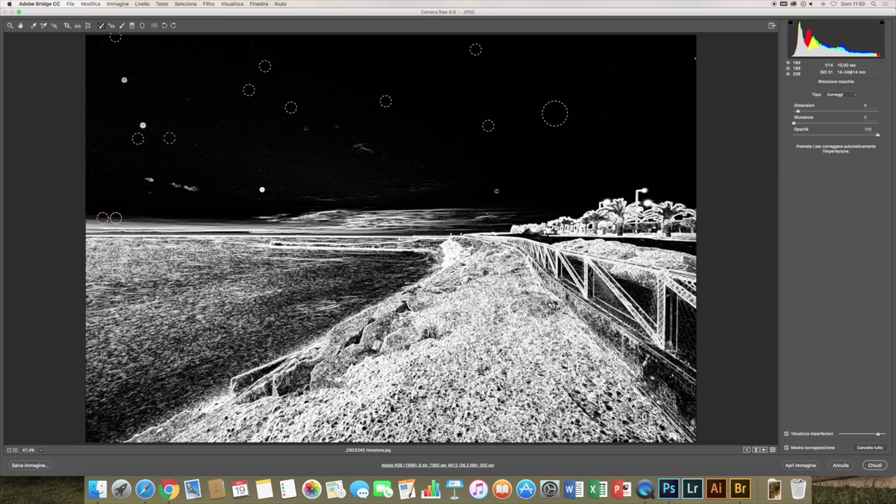
click(198, 144)
click(148, 193)
key(v)
key(v)
key(v)
key(v)
Heal the remaining right and upper-left sky spots, then return to the colour view
click(497, 191)
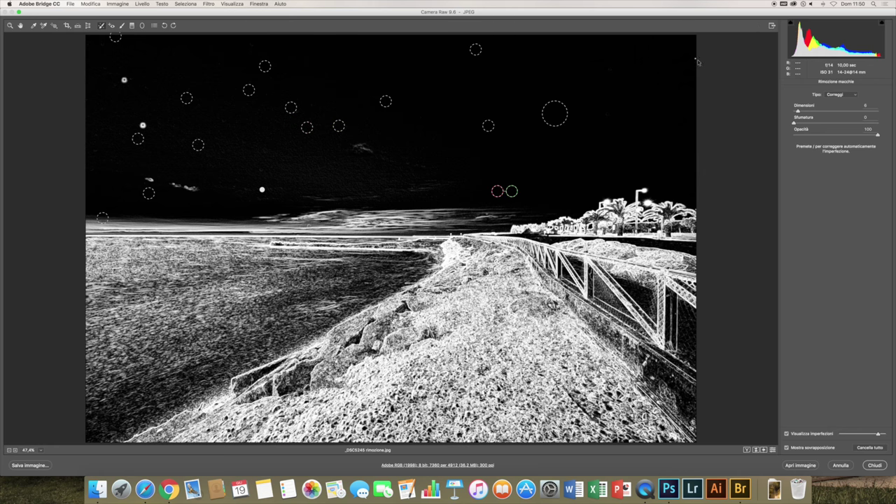
click(693, 58)
click(124, 80)
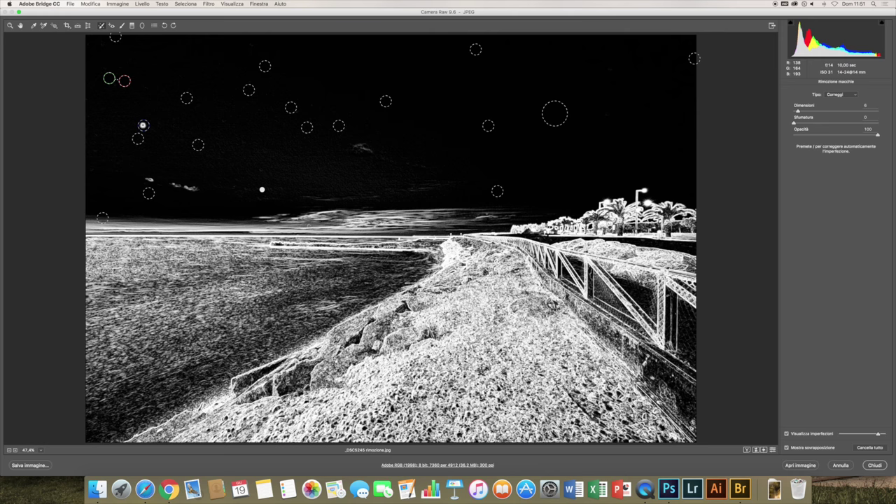
click(142, 125)
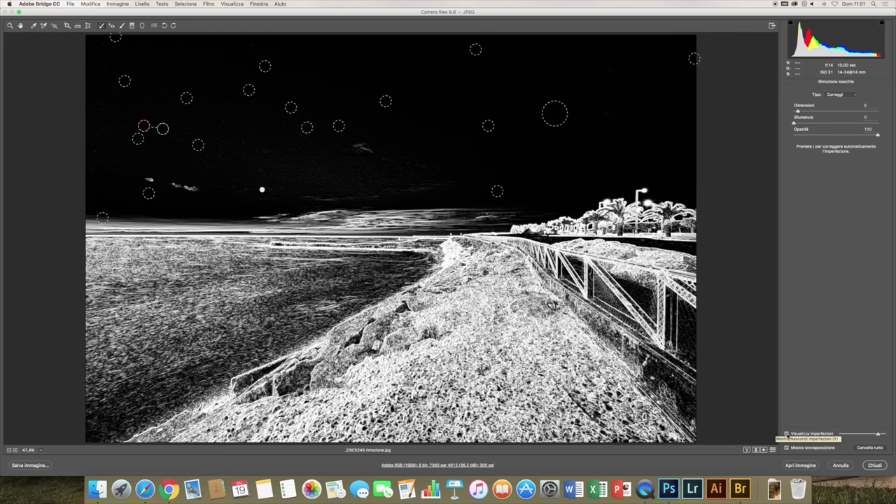
click(787, 434)
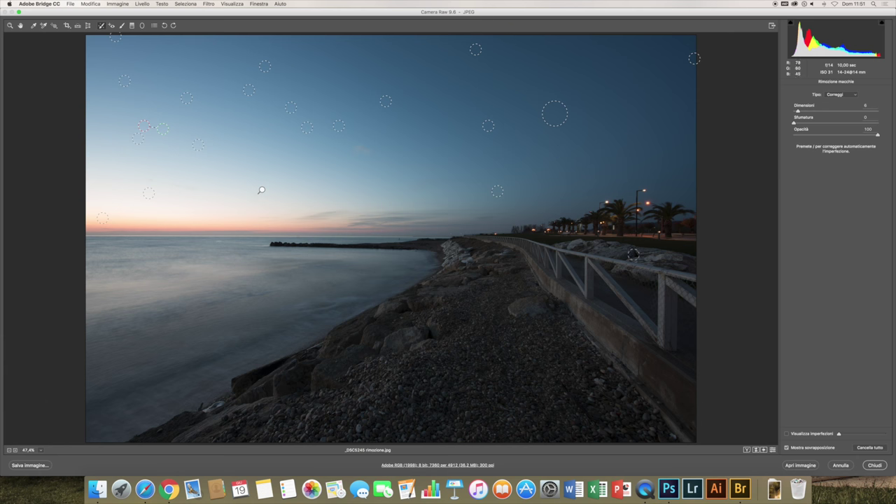
Turn off Mostra sovrapposizione and recheck the cleaned sky in the edge view
click(786, 447)
click(787, 434)
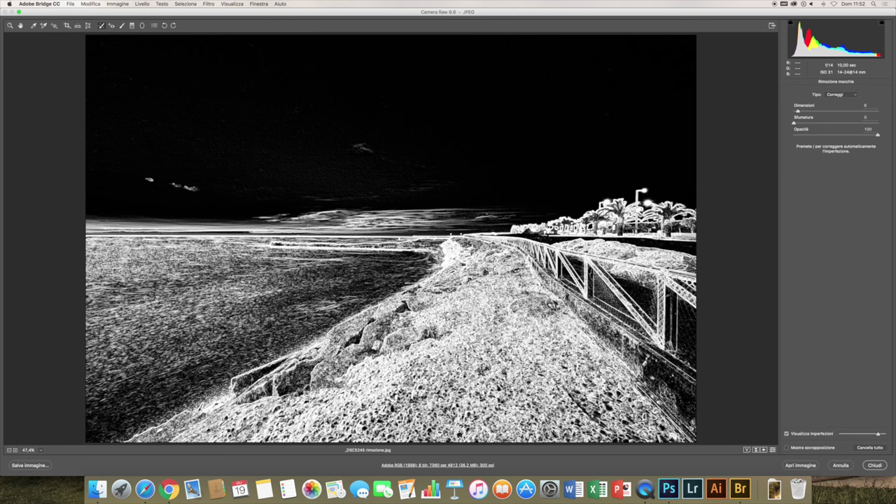
click(786, 434)
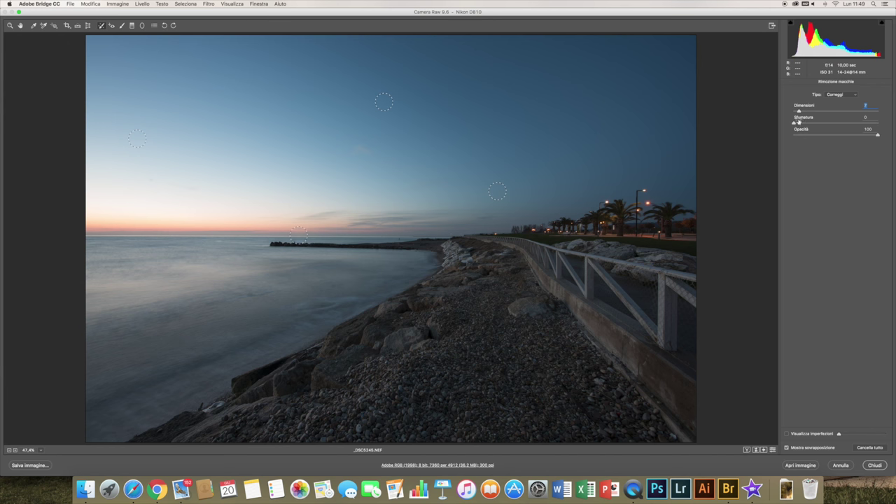
Enlarge the spot brush to about 41 and cover the railing with a sky-sampled spot
drag(798, 112, 827, 111)
click(617, 301)
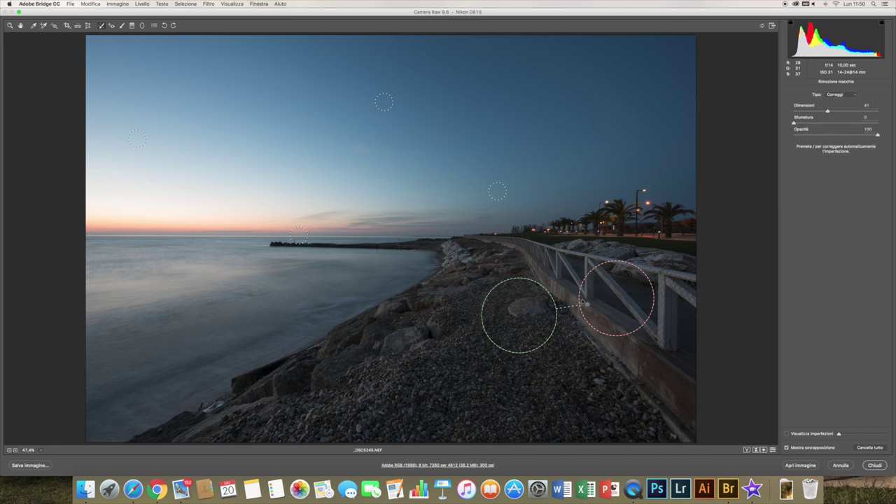
drag(526, 308, 576, 114)
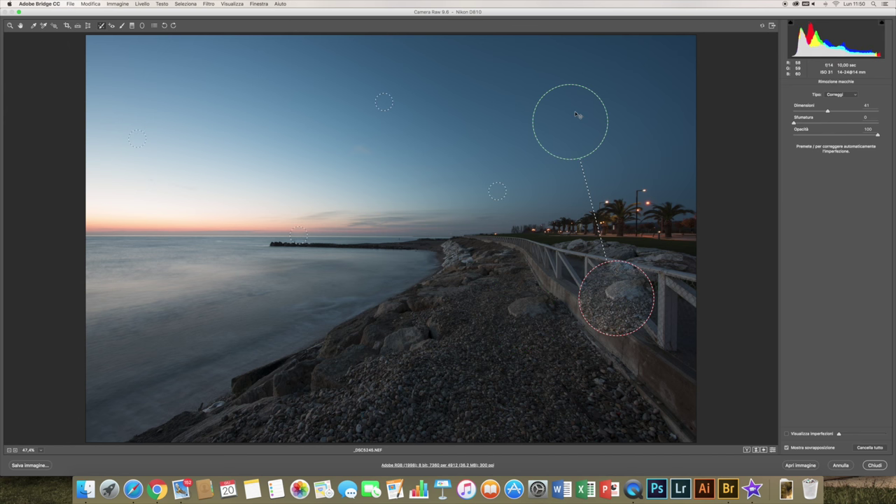
key(v)
Place a large spot over the shoreline rocks, sampling its source from the water
click(460, 313)
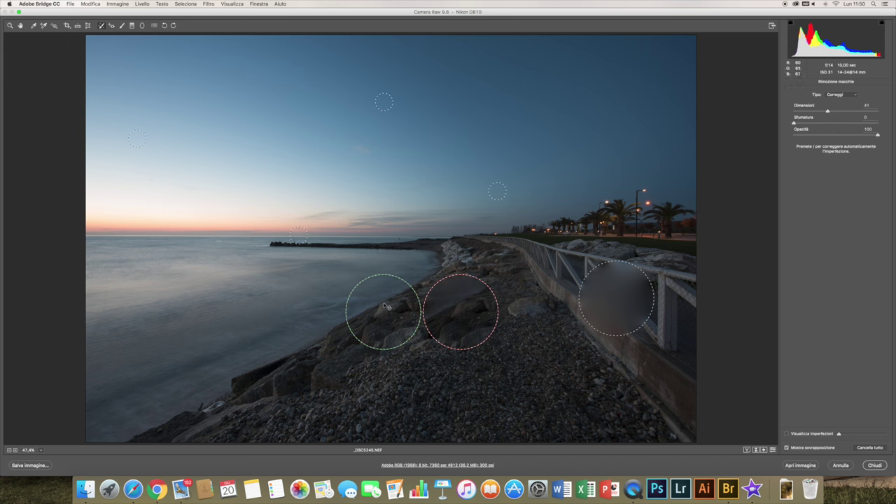
drag(385, 309, 353, 308)
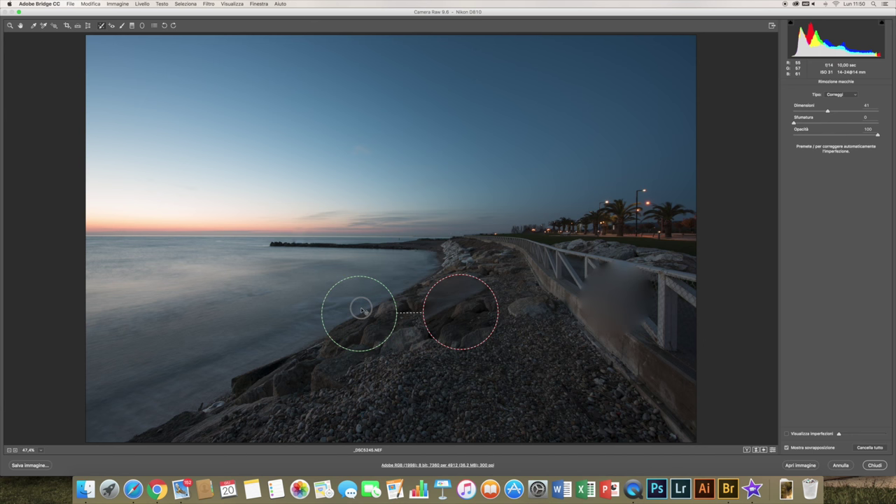
mouse_move(353, 308)
mouse_down()
mouse_move(317, 304)
mouse_move(354, 310)
mouse_up()
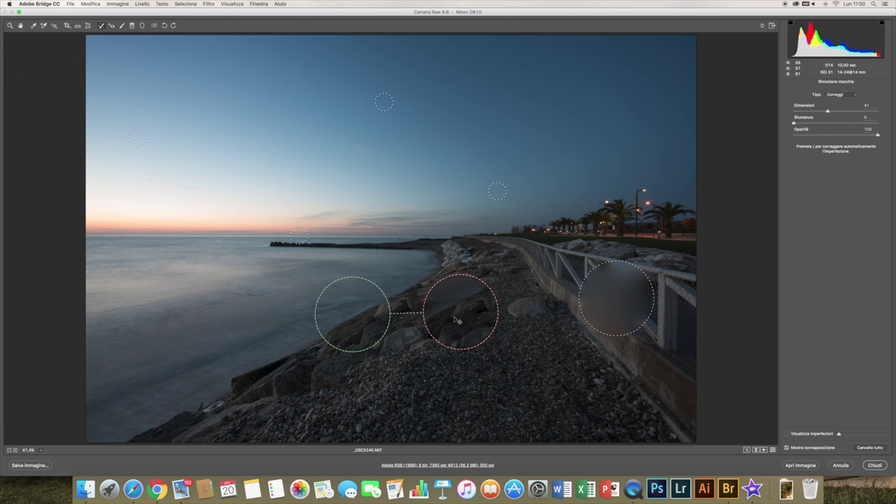
drag(347, 315, 204, 301)
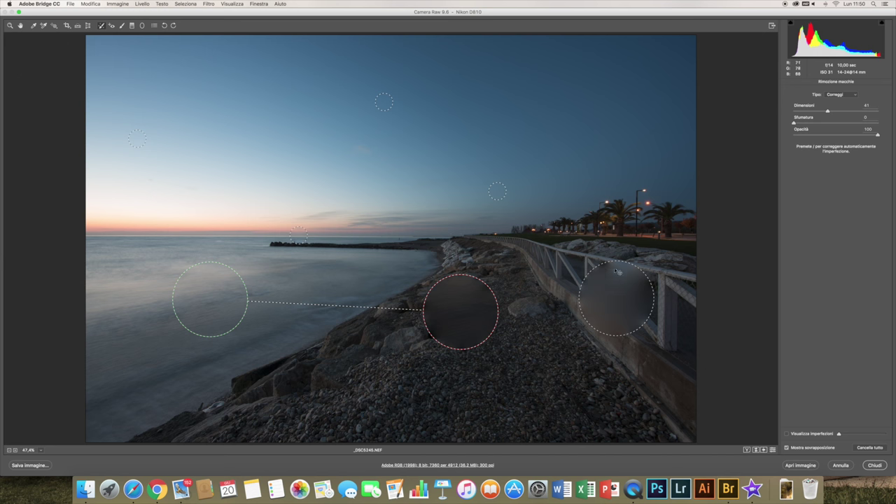
Delete the large railing spot to restore the railing, then select the rock spot
click(617, 295)
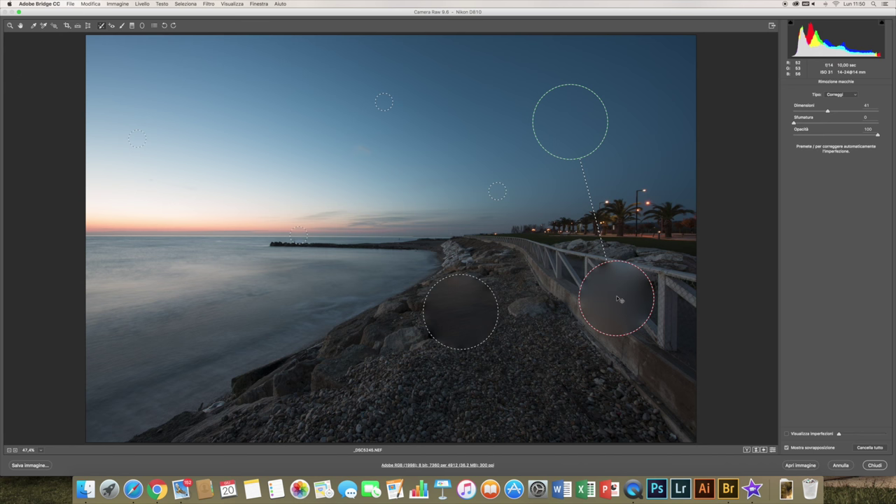
key(slash)
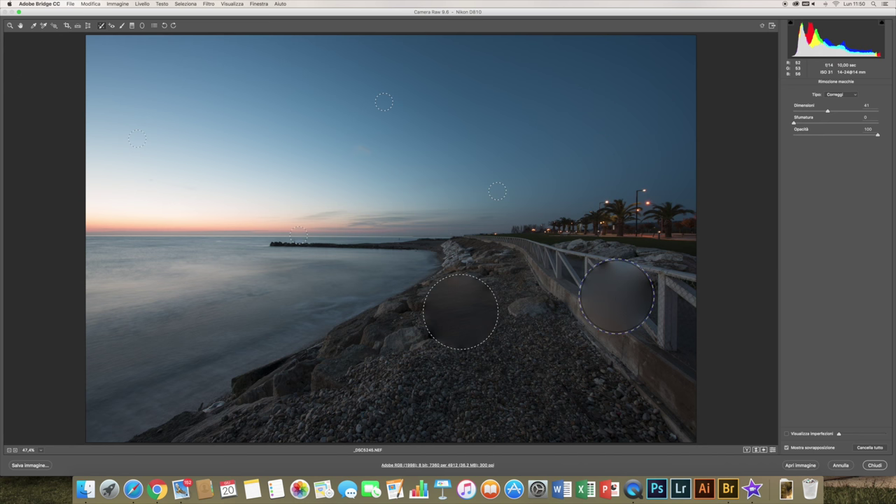
alt+click(605, 315)
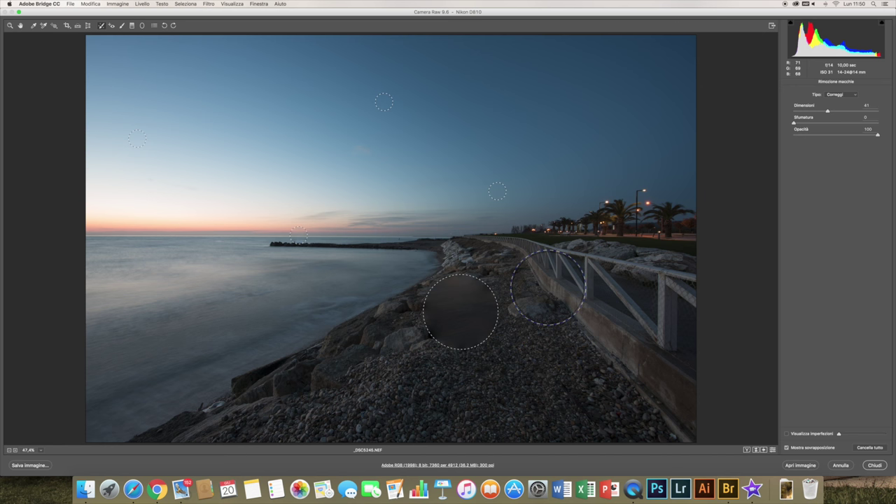
alt+click(459, 312)
click(459, 306)
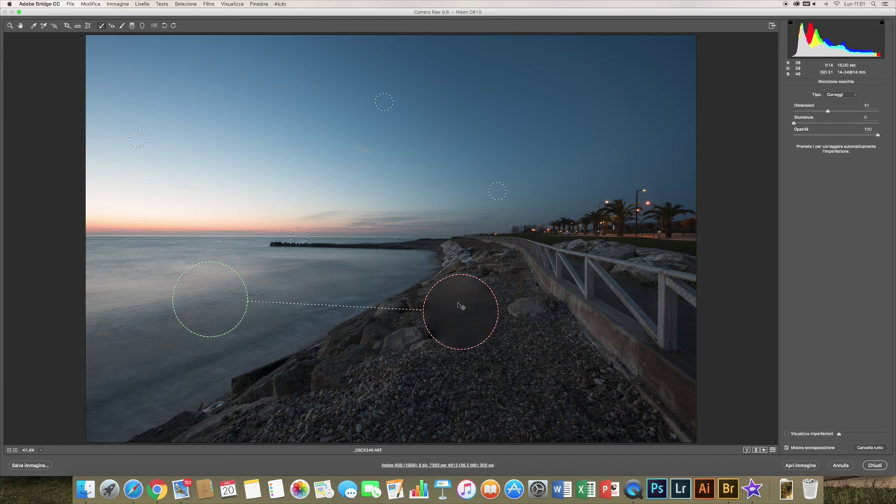
key(alt)
key(alt)
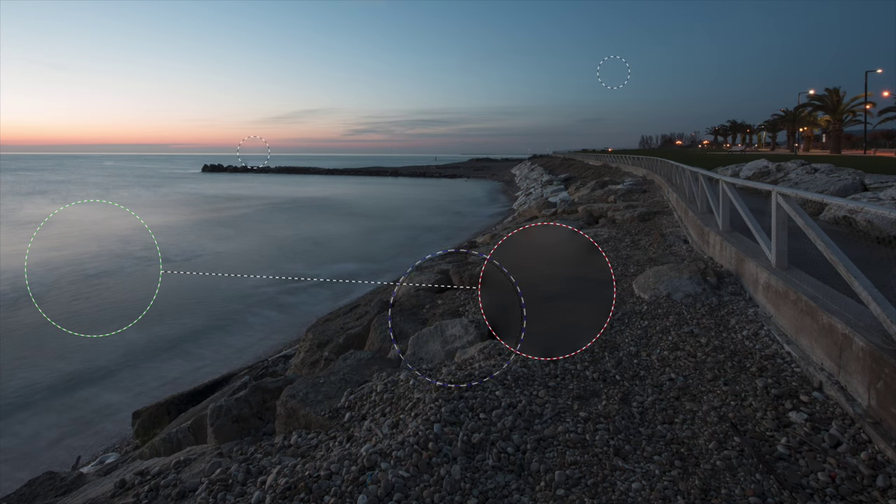
Option-click the shoreline rock spot to delete it
alt+click(556, 290)
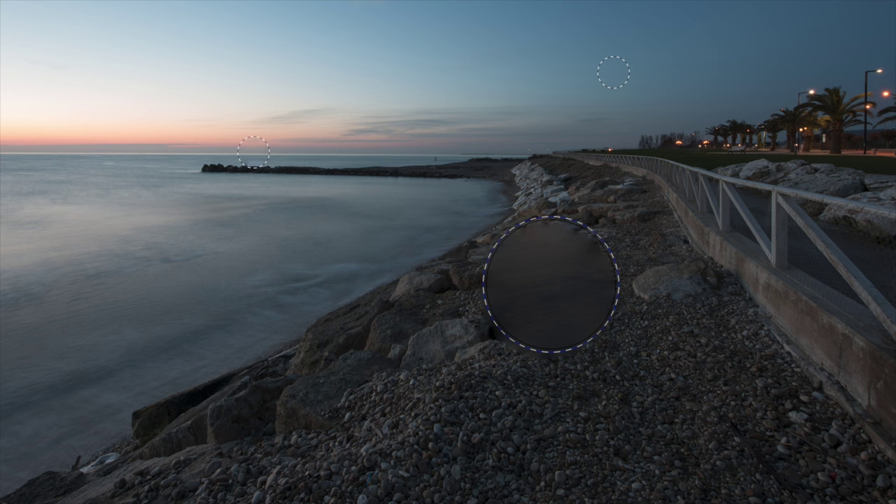